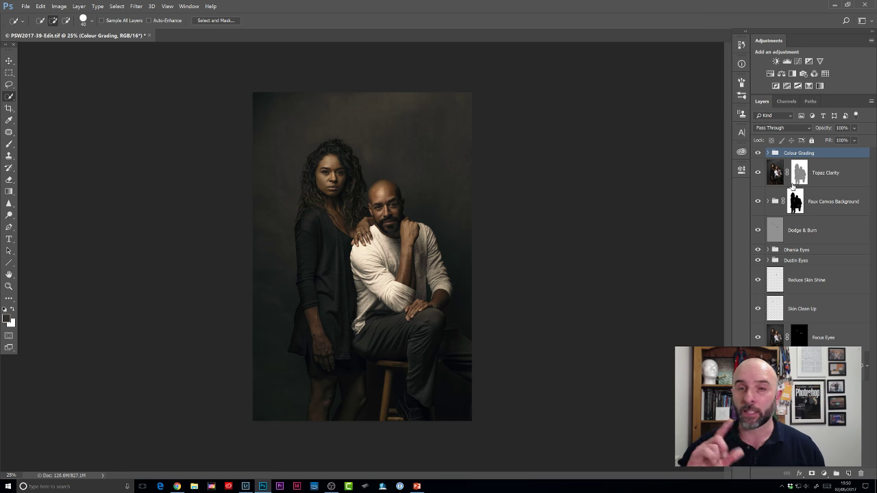
Create a new library named Colour Grading.
click(741, 153)
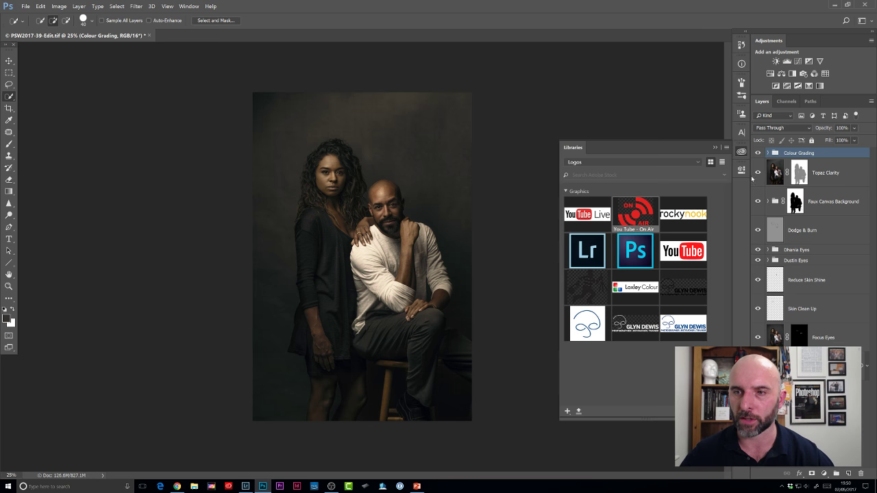
click(691, 163)
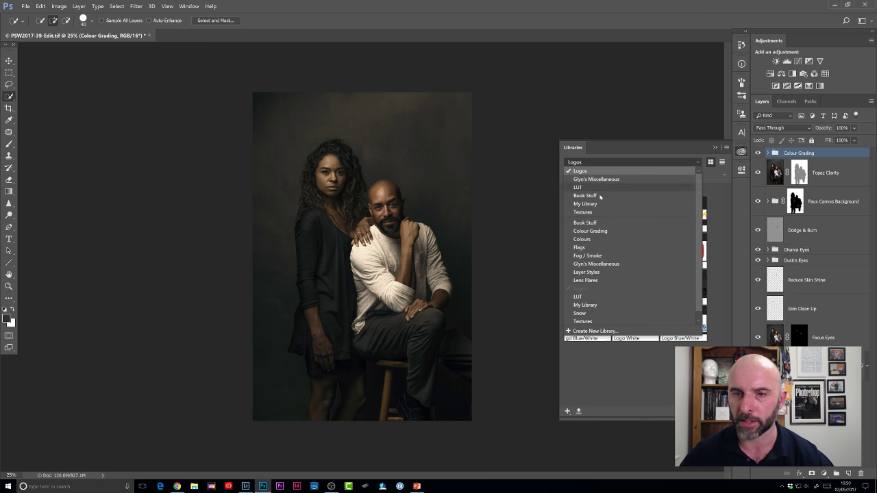
click(589, 333)
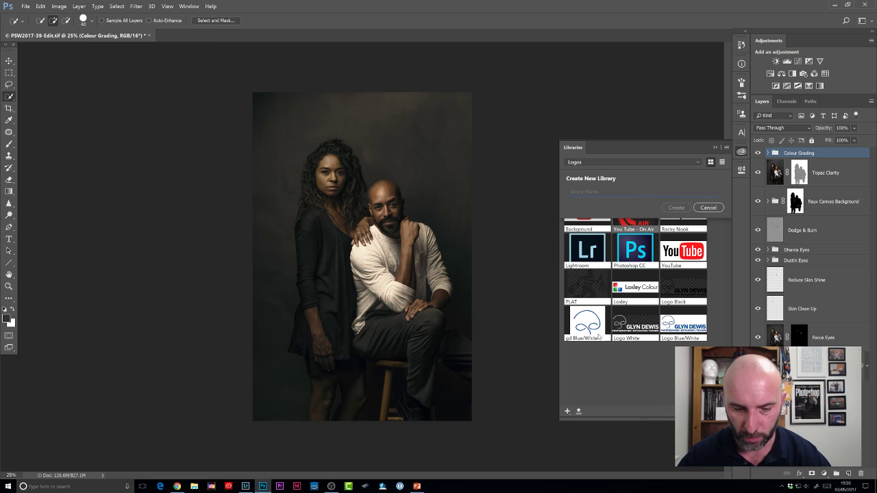
text(Colour)
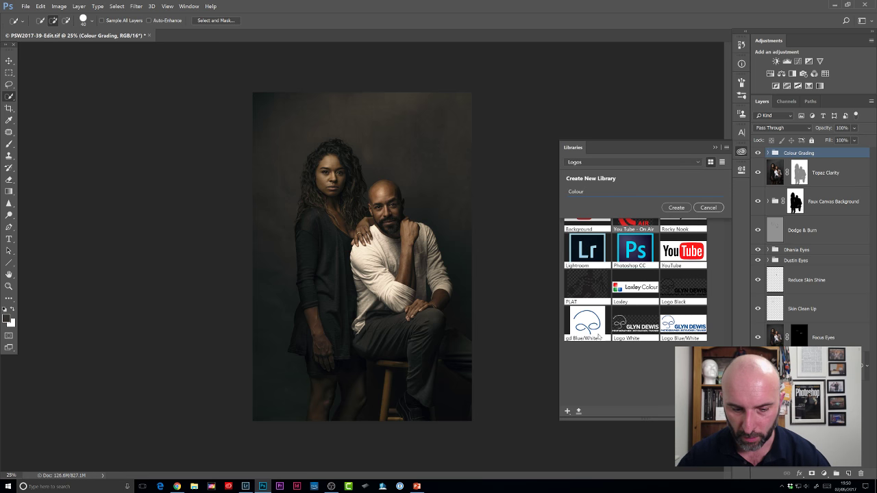
text( Grading)
key(Return)
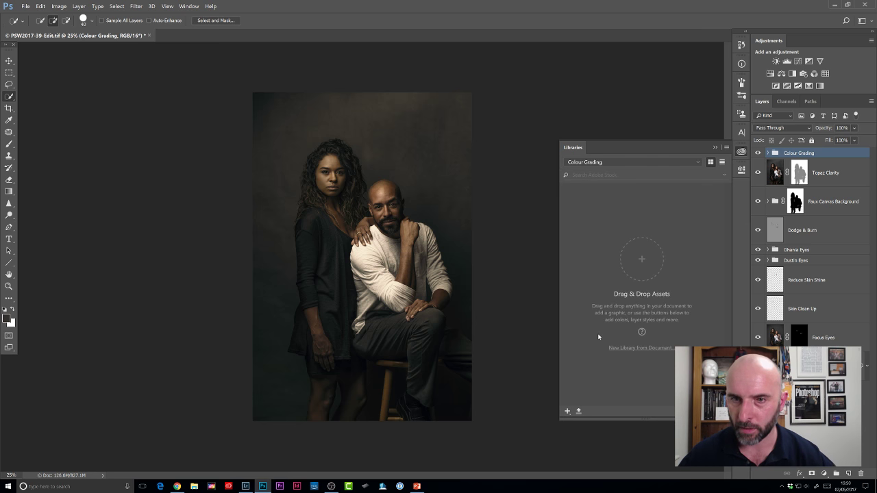
Inspect the adjustment layers inside the Colour Grading group and compare the photo with and without the group's effect.
click(768, 153)
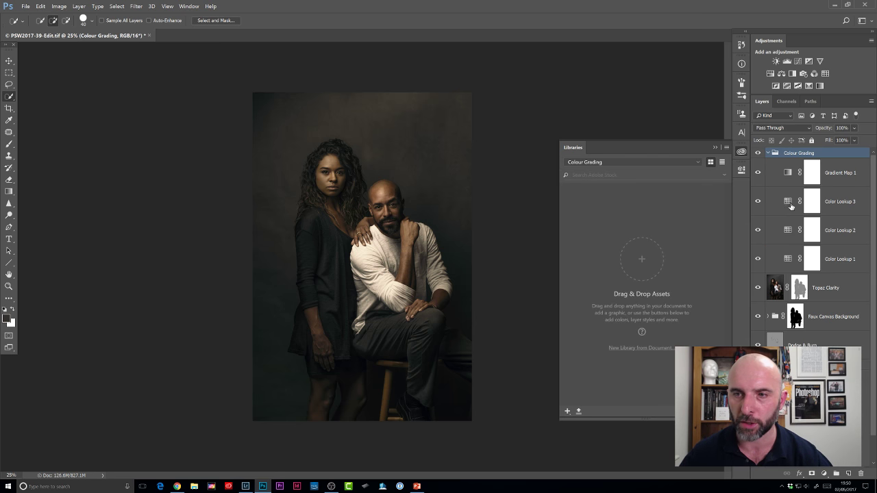
click(758, 153)
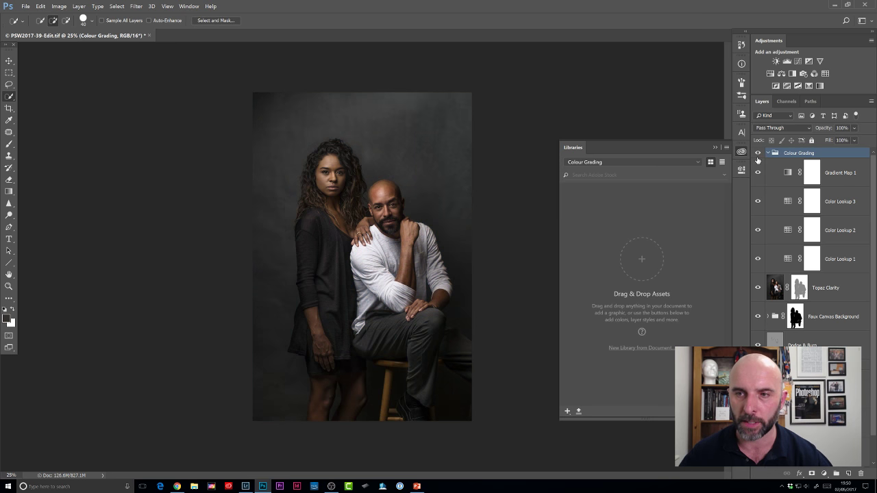
click(758, 153)
click(768, 154)
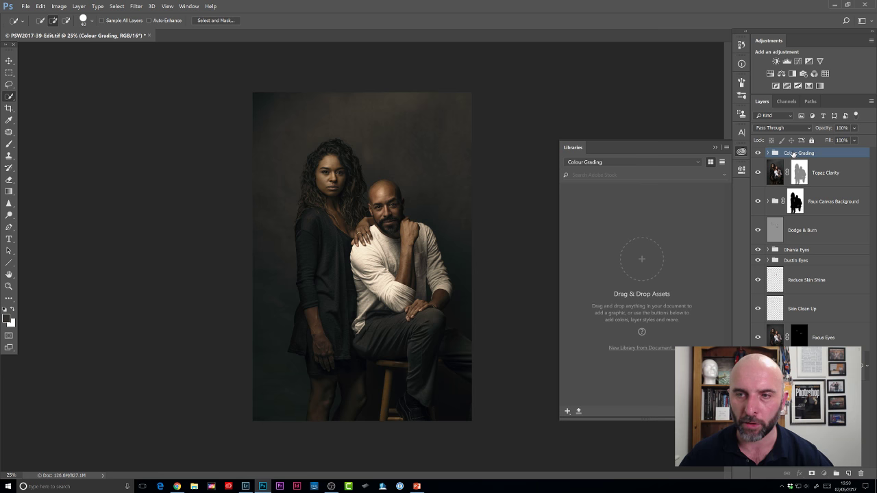
Store the Colour Grading layer group in the Colour Grading library and delete the group from the image.
drag(774, 152, 641, 258)
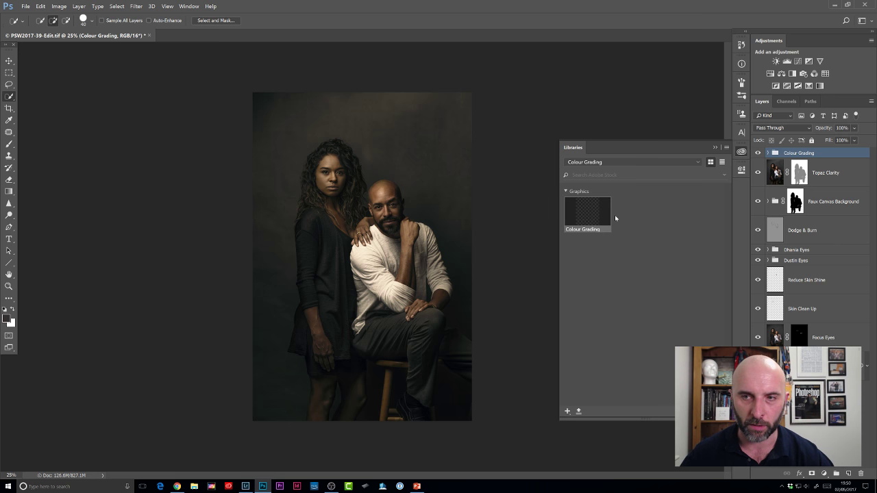
click(741, 151)
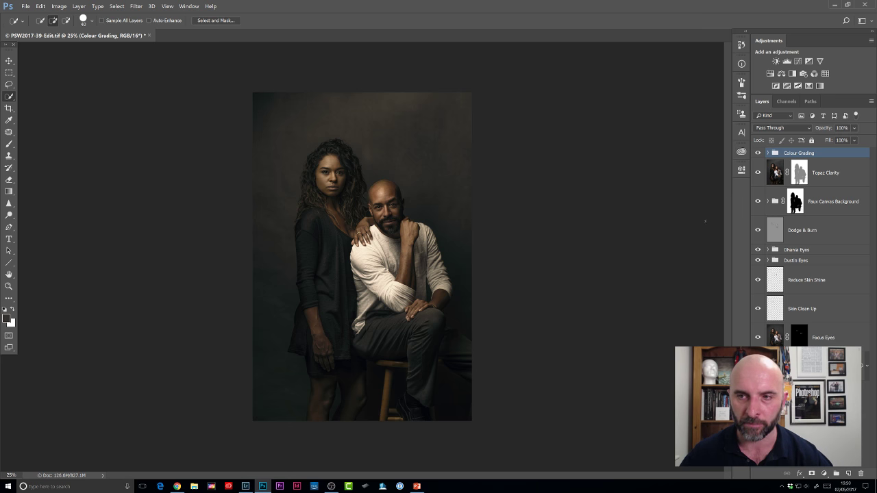
key(Delete)
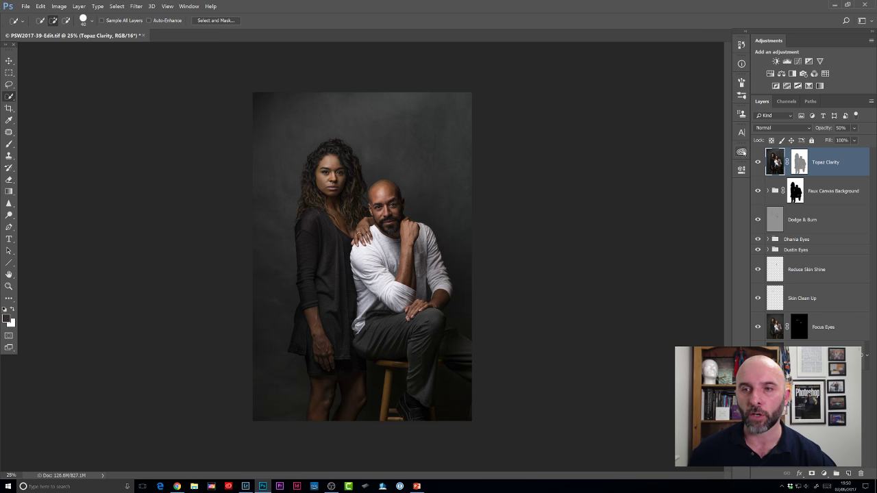
Place the Colour Grading graphic from the library into the image at 100% size, aligned with the canvas edges.
click(742, 152)
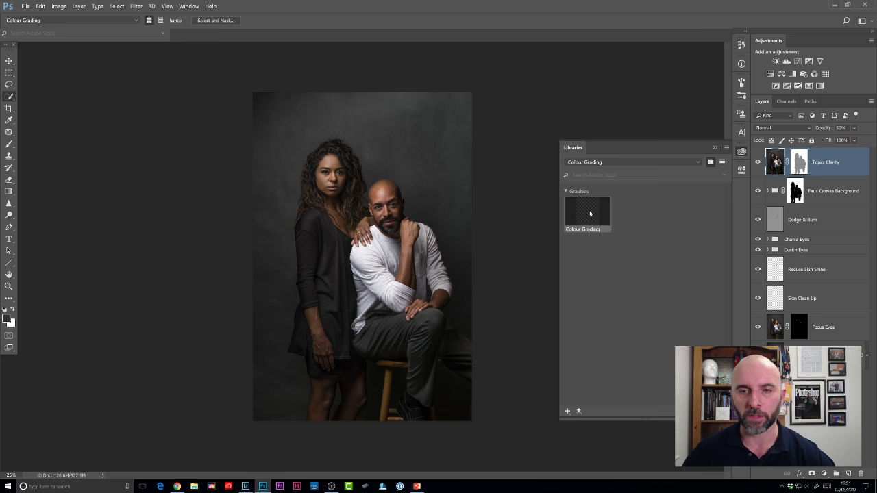
drag(590, 214, 518, 271)
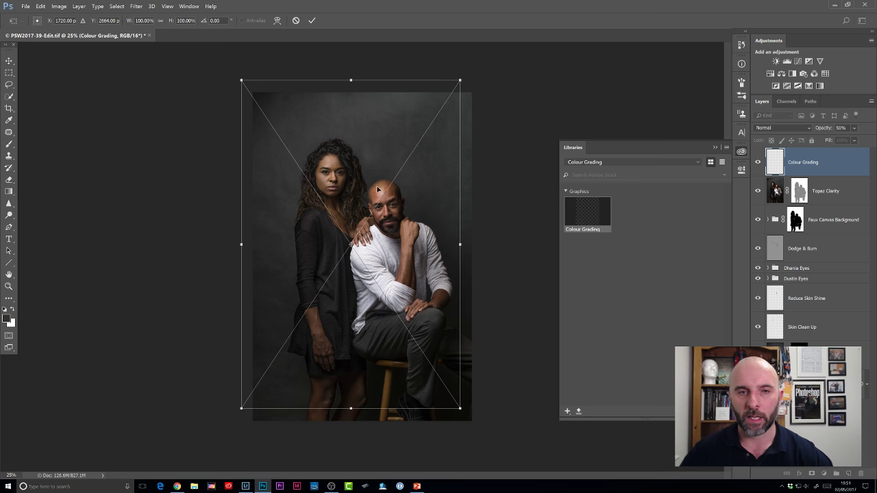
drag(345, 161, 356, 173)
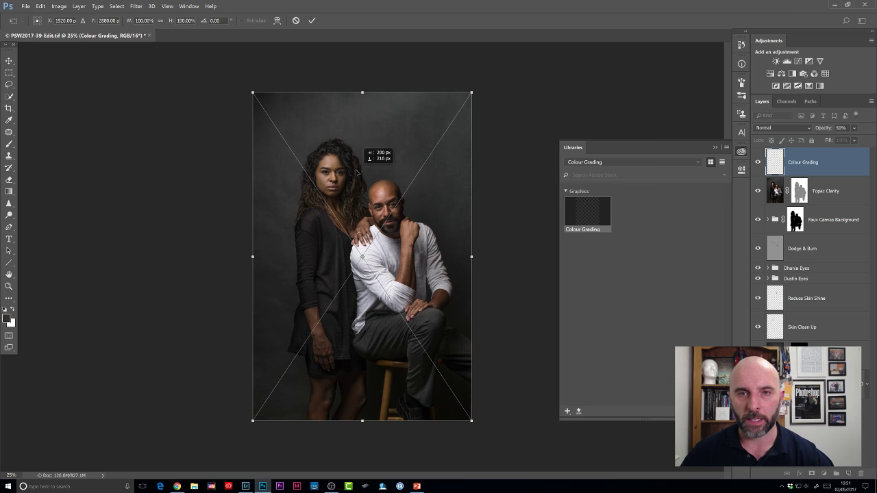
key(Return)
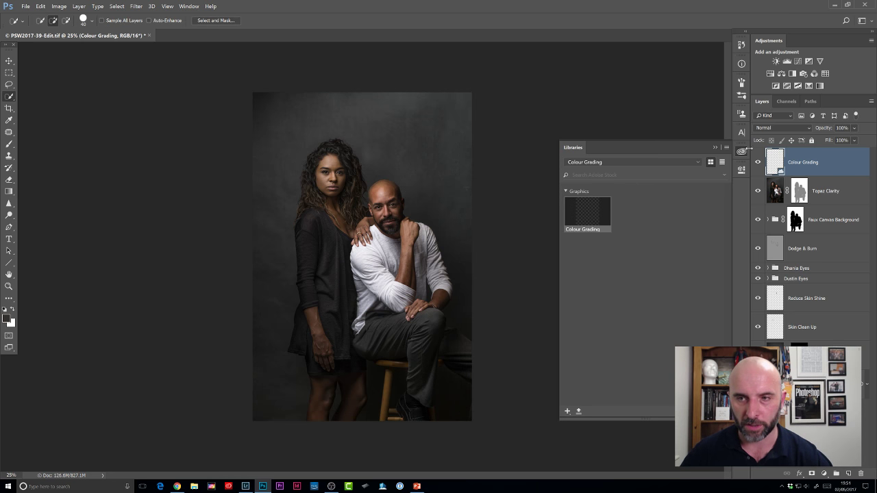
click(742, 150)
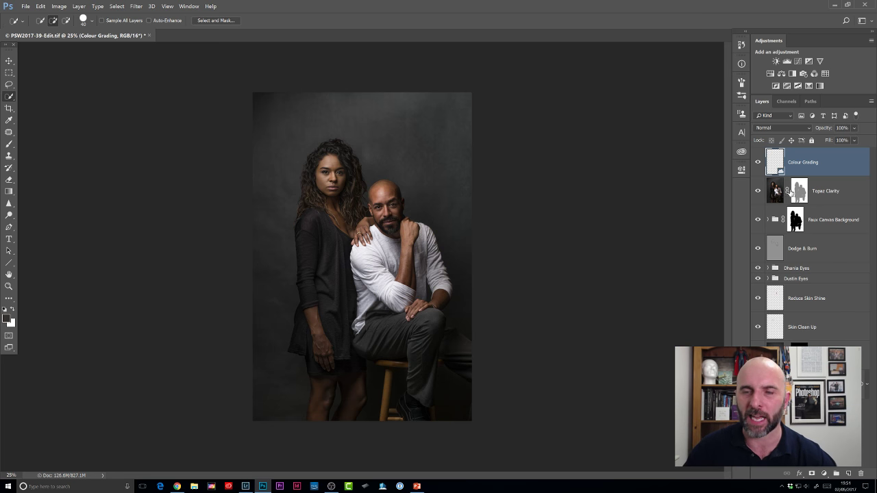
Open the contents of the placed Colour Grading smart object, inspect its adjustment layers, and close it without saving.
alt+click(773, 165)
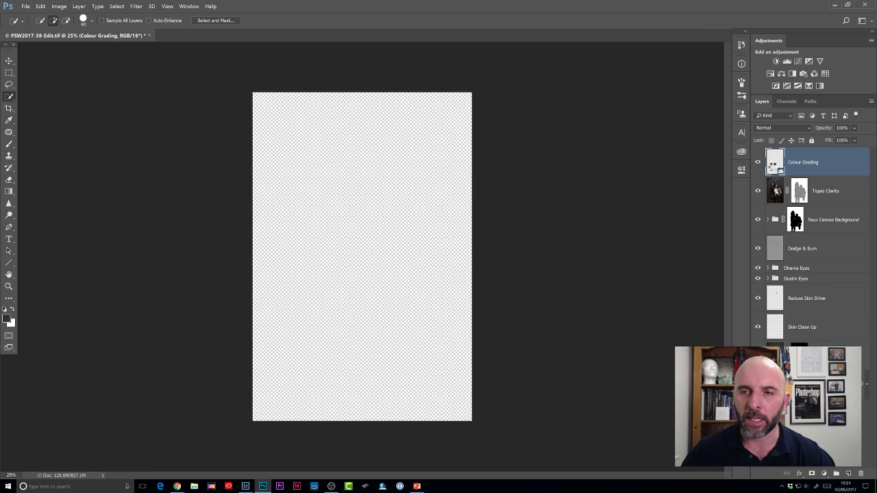
double_click(773, 165)
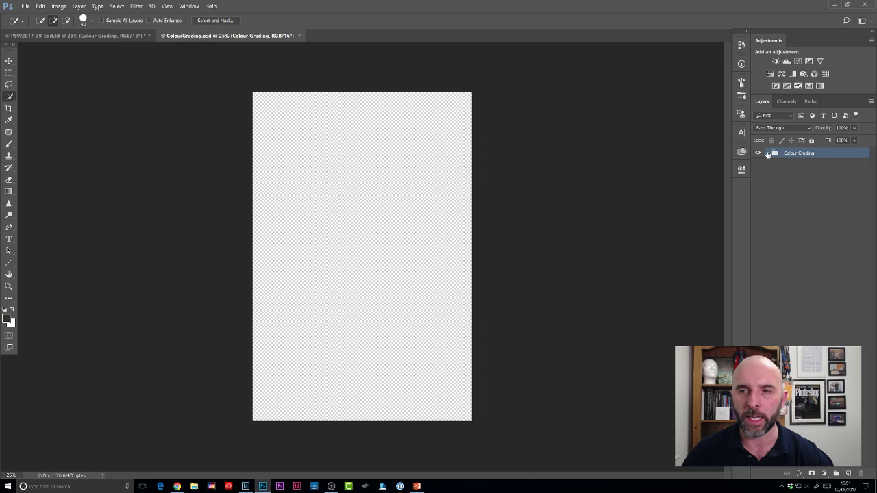
click(768, 153)
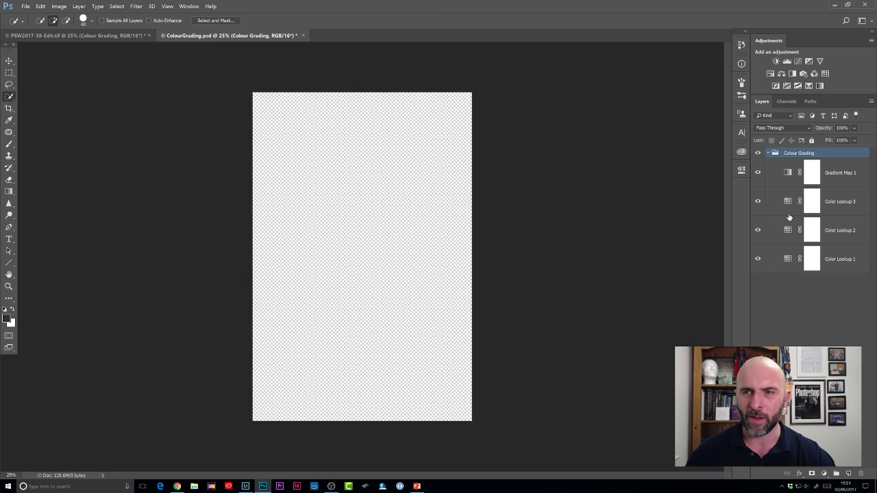
click(779, 175)
click(784, 205)
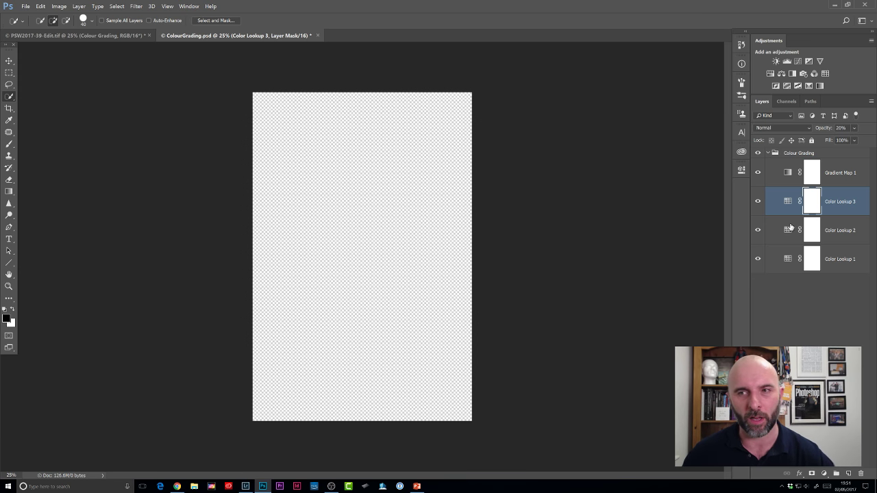
key(ctrl+w)
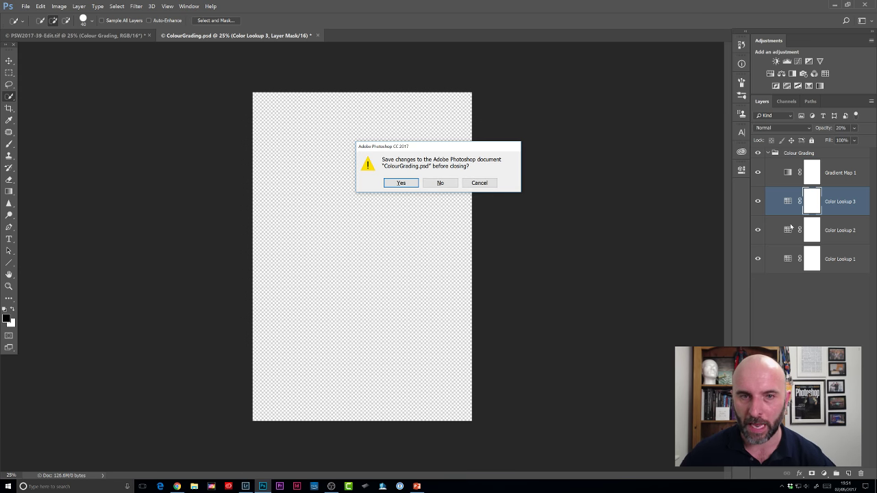
click(441, 183)
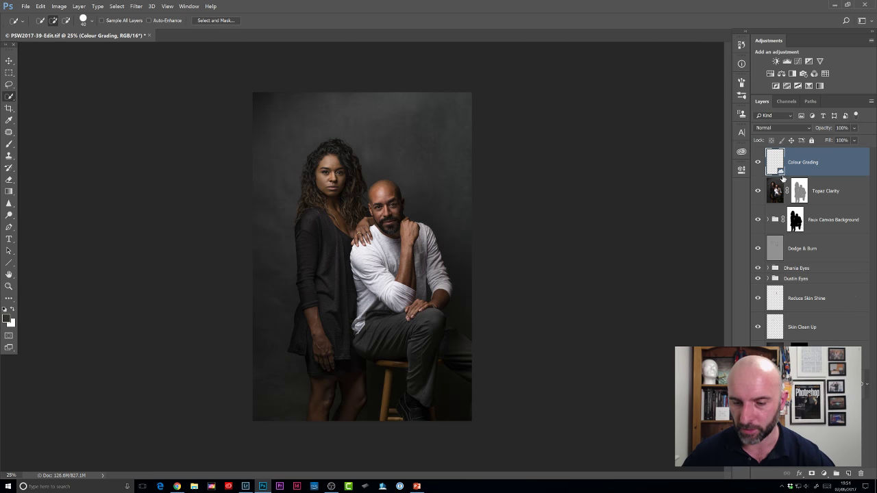
Replace the placed Colour Grading smart object with the library asset inserted as an editable layer group, and expand the group.
key(Delete)
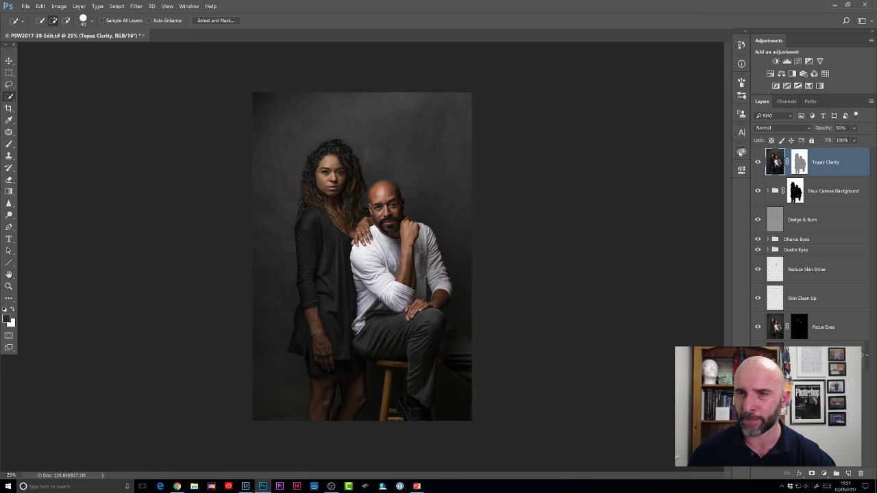
click(741, 152)
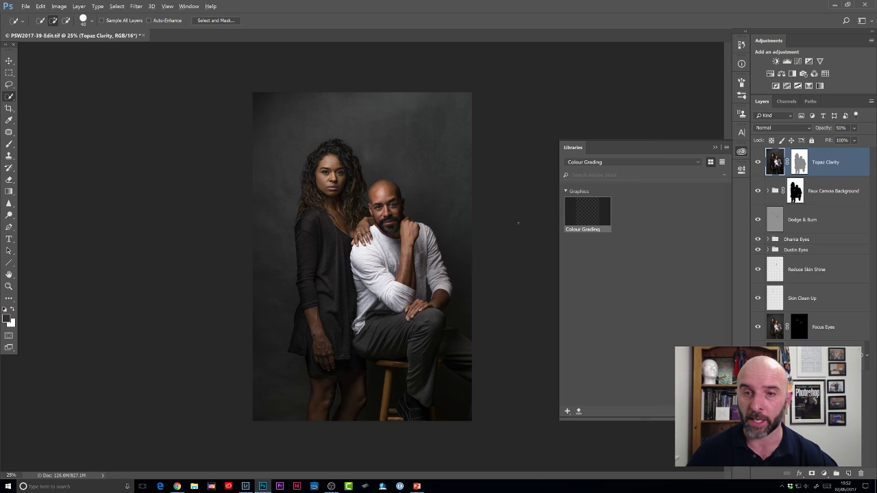
drag(587, 218, 476, 301)
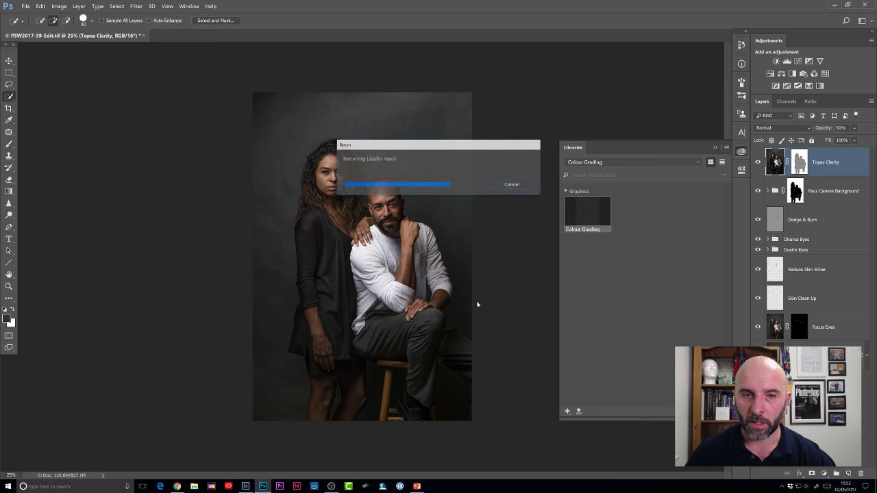
click(741, 151)
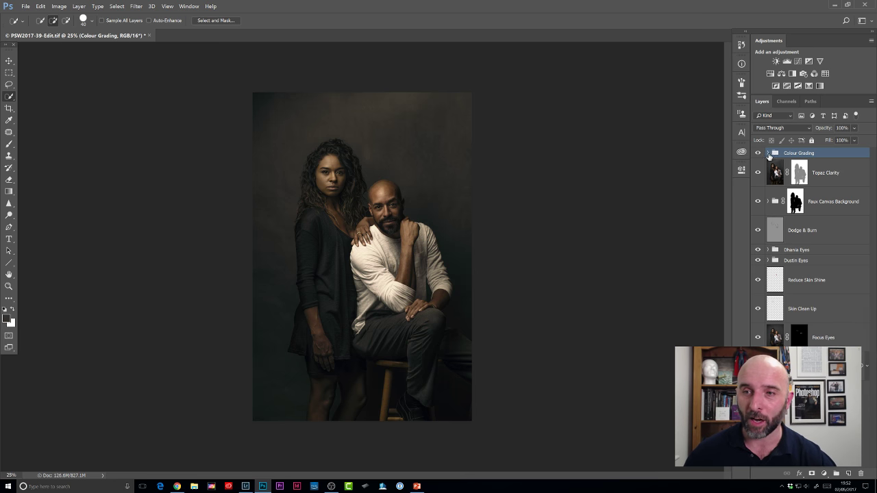
click(768, 153)
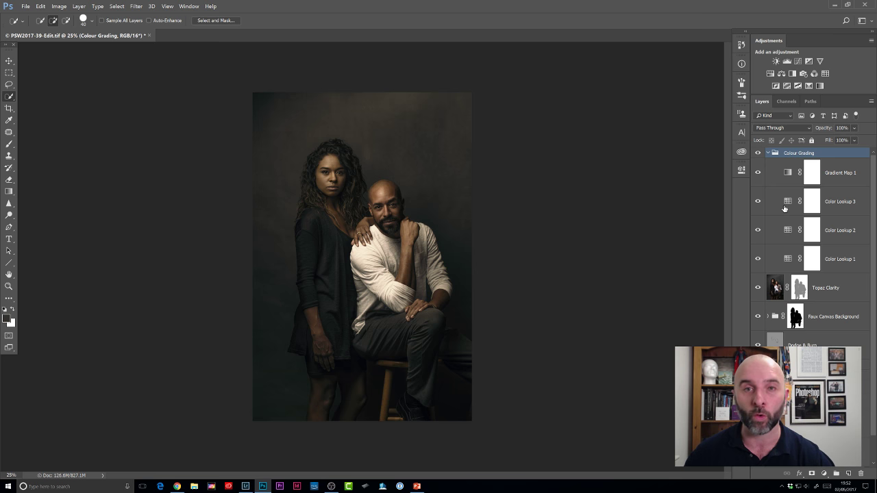